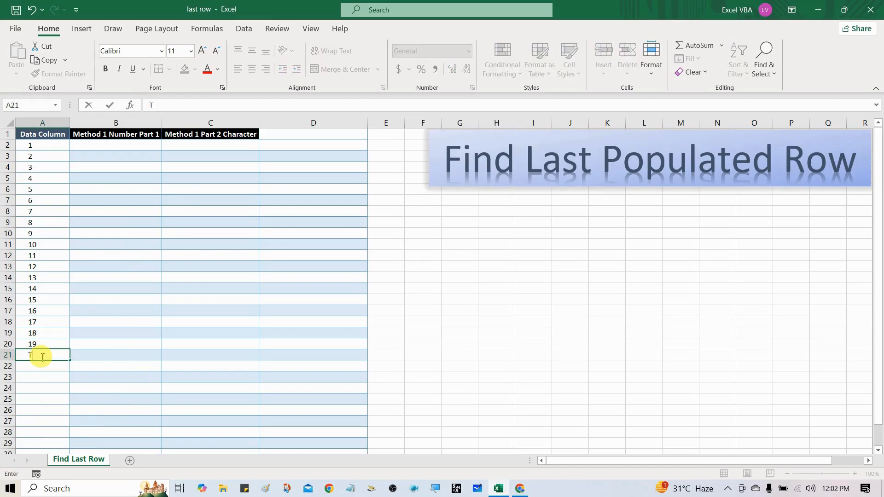
# Step: Finish the test entry "T?" in cell A21 below the numbers in the data column
pyautogui.write('?')
pyautogui.press('Return')
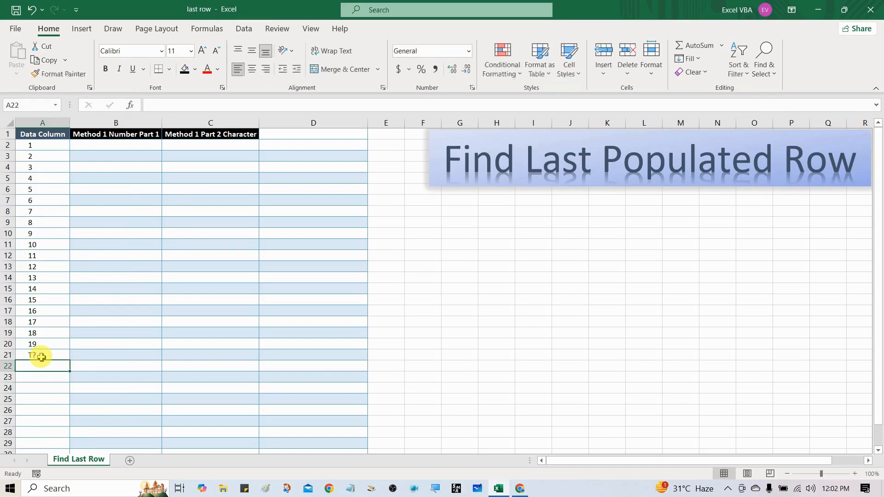
# Step: Fill the Combined header cell D1 with black to match the neighbouring method headers
pyautogui.click(308, 137)
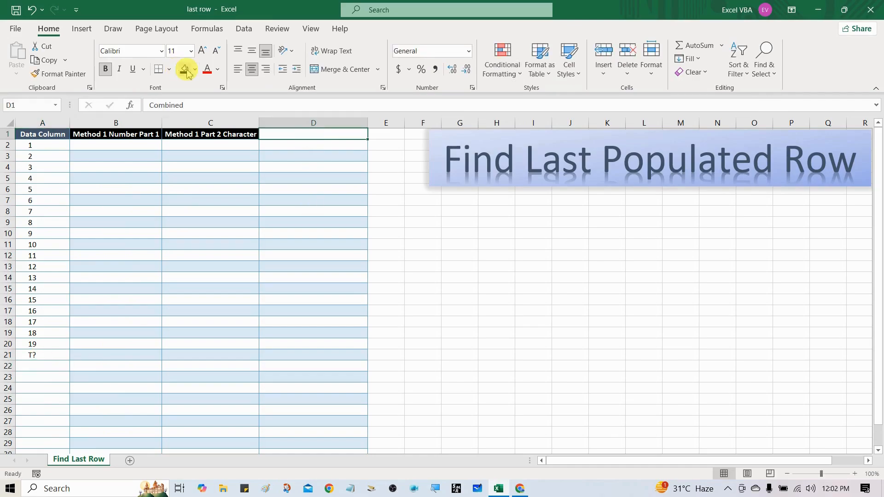
pyautogui.click(185, 69)
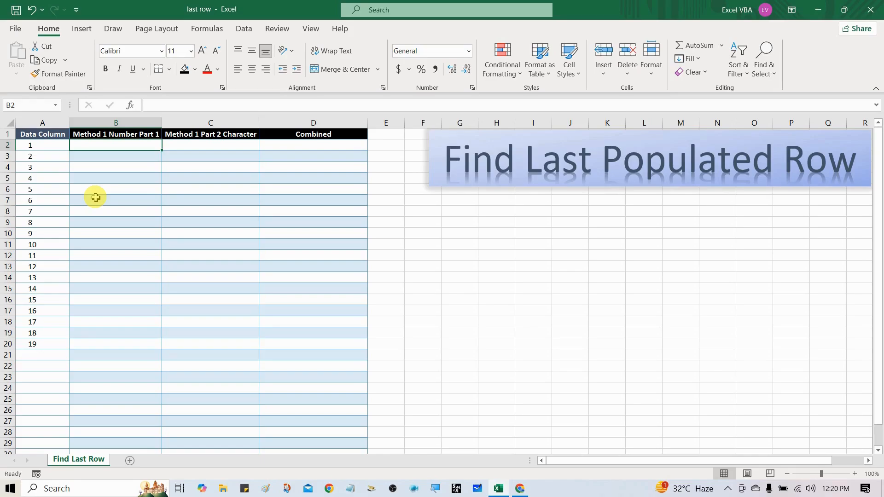
# Step: Enter the formula =MATCH(1E+99,A:A,1) in cell B2 to find the last numeric row of column A
pyautogui.write('=')
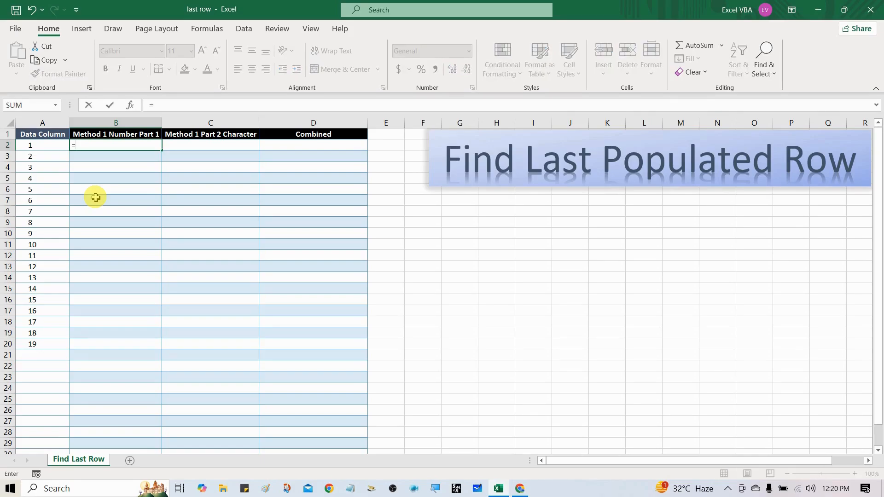
pyautogui.write('match')
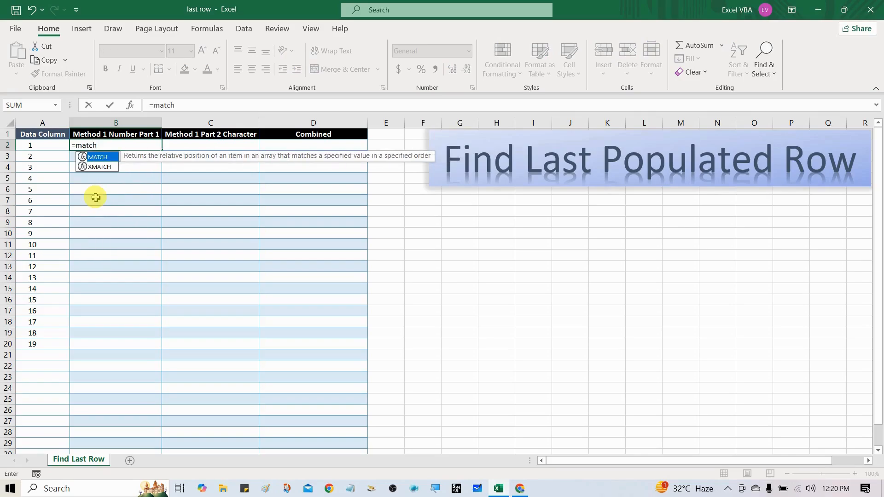
pyautogui.write('(')
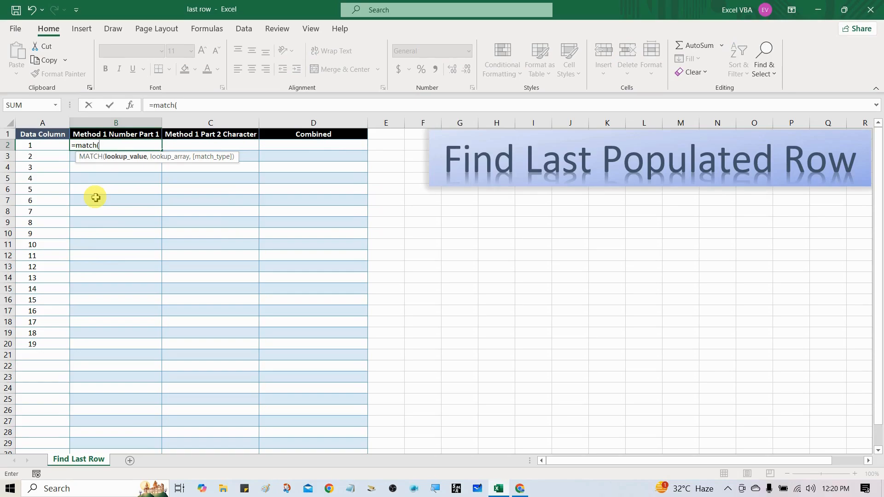
pyautogui.write('1e+99')
pyautogui.write(',')
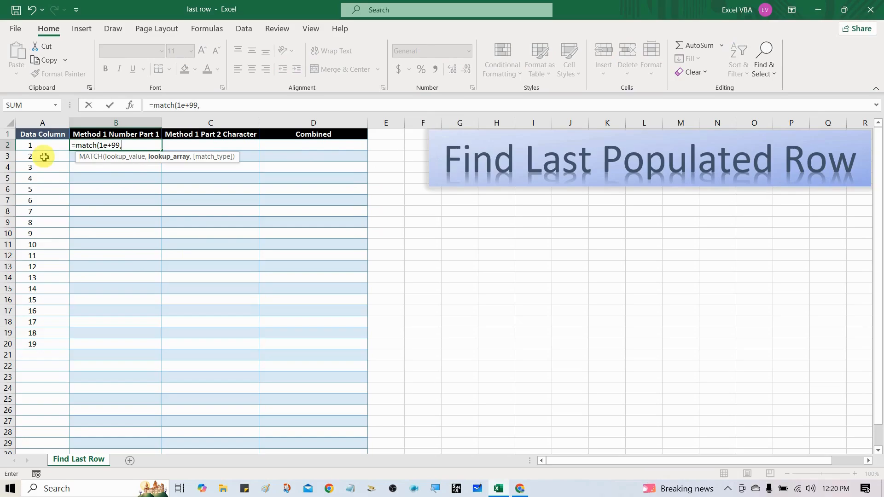
pyautogui.click(43, 122)
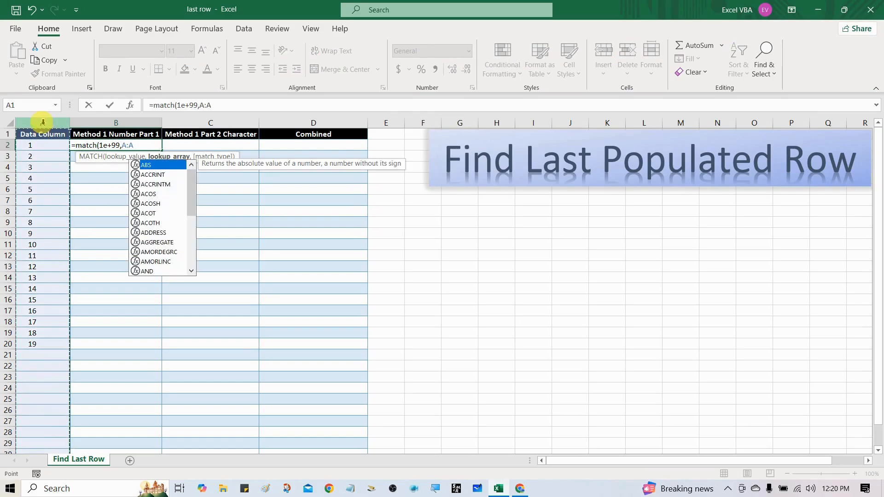
pyautogui.click(43, 223)
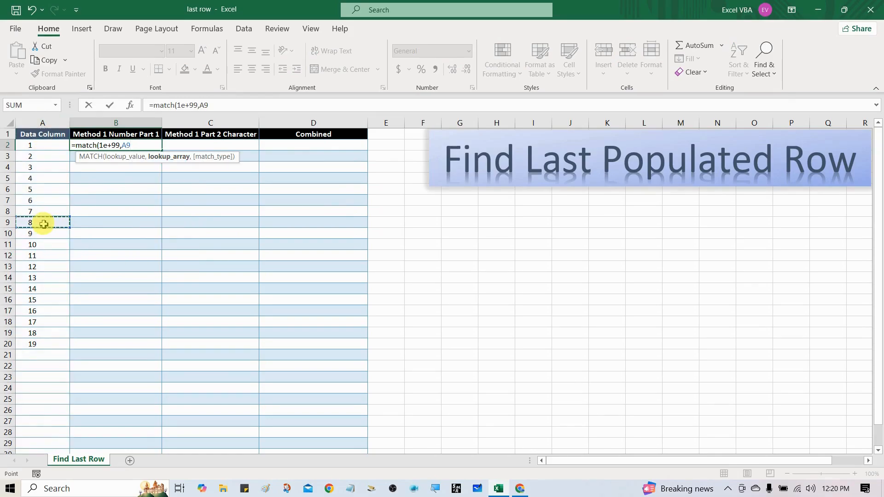
pyautogui.hotkey('ctrl', 'space')
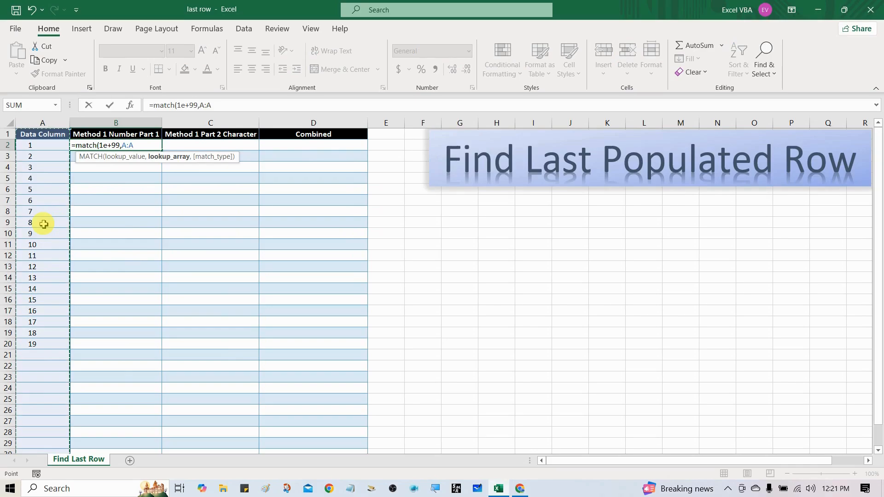
pyautogui.write(',')
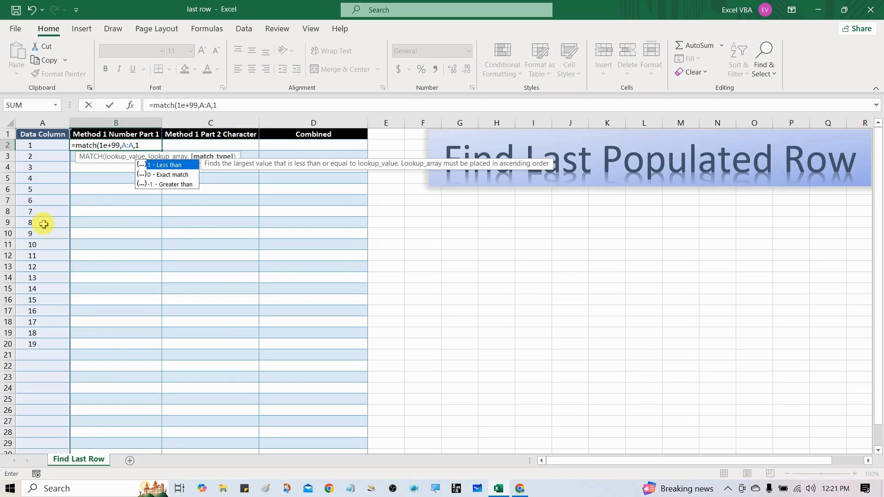
pyautogui.write('1)')
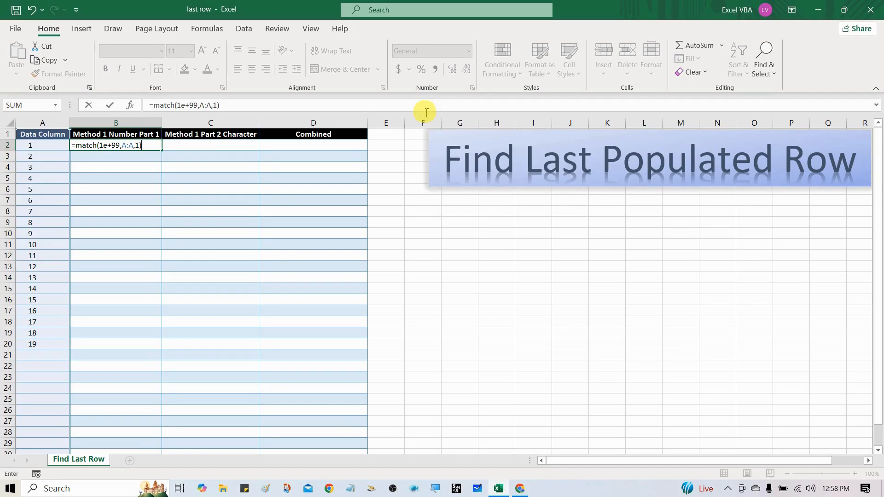
pyautogui.hotkey('ctrl', 'Return')
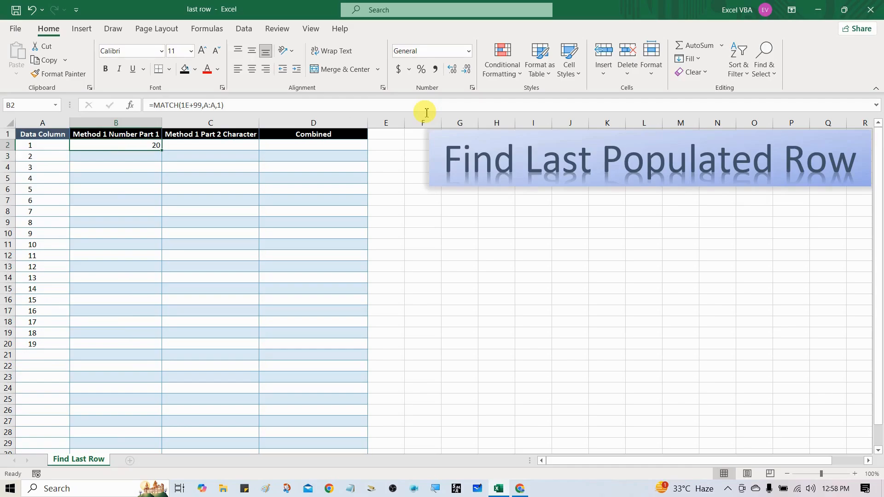
# Step: Clear cells A5:A7 in the data column to test the numeric formula in B2 against blank cells
pyautogui.click(47, 348)
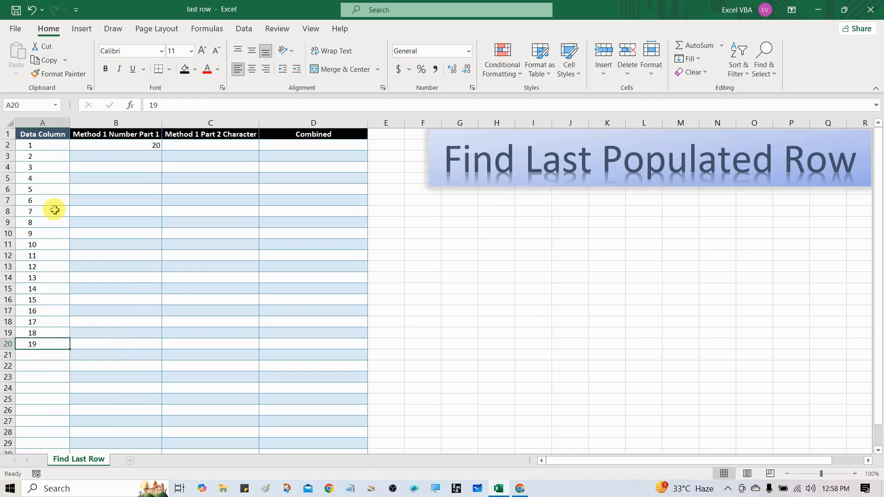
pyautogui.click(43, 183)
pyautogui.moveTo(43, 182); pyautogui.dragTo(42, 204)
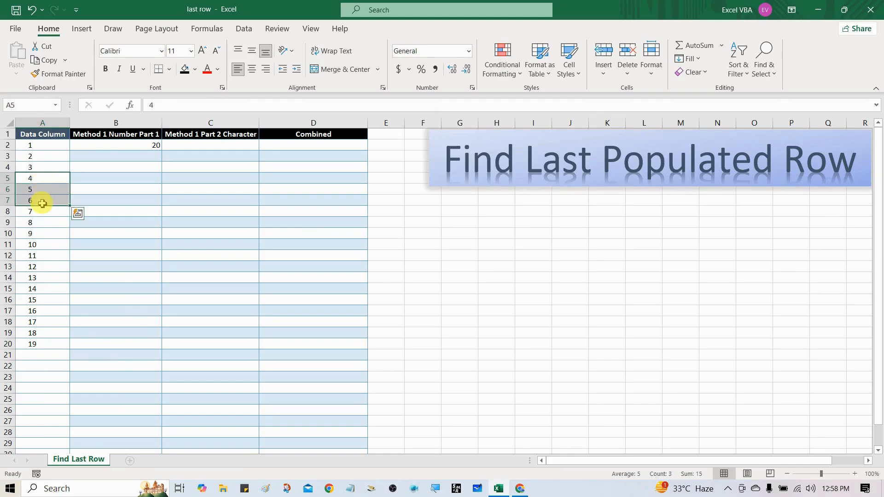
pyautogui.press('Delete')
pyautogui.click(42, 204)
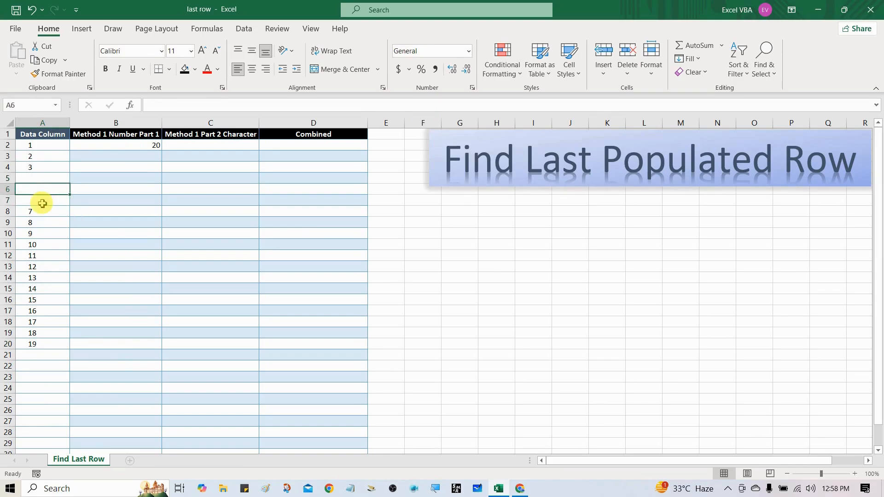
pyautogui.click(148, 143)
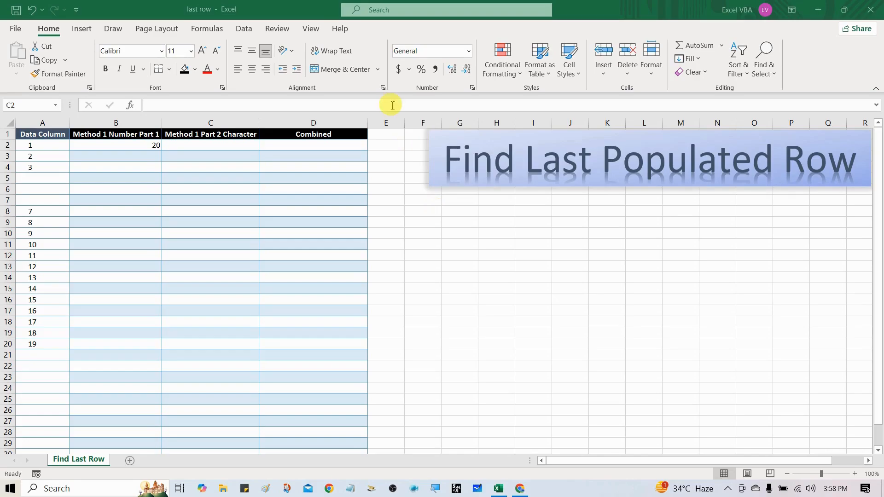
# Step: Enter the formula =MATCH("ZZZ",A:A,1) in cell C2 to find the last text row of column A
pyautogui.click(243, 146)
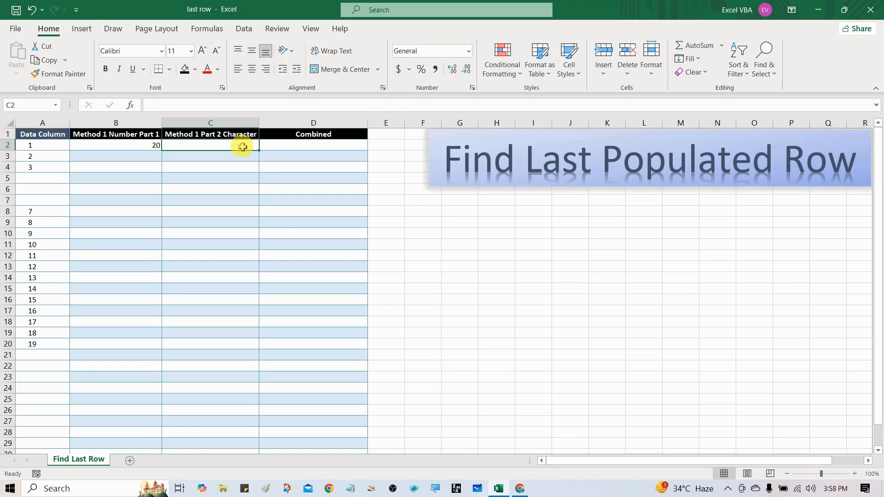
pyautogui.write('=')
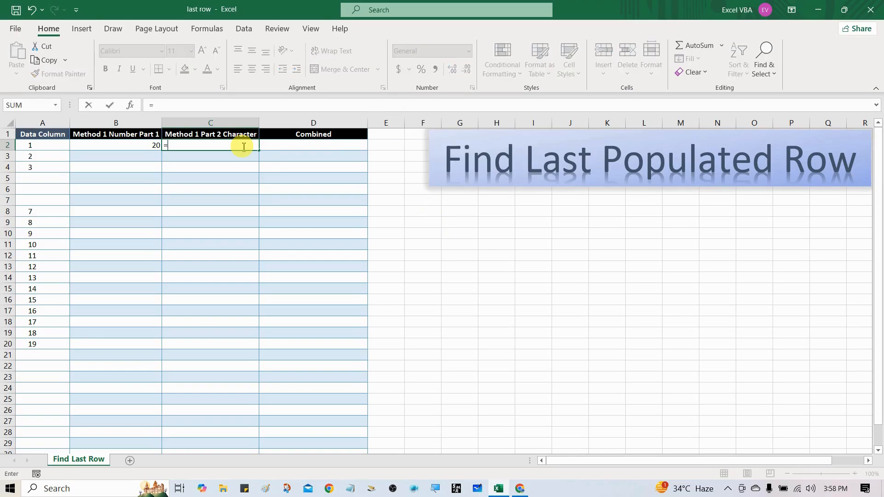
pyautogui.write('matc')
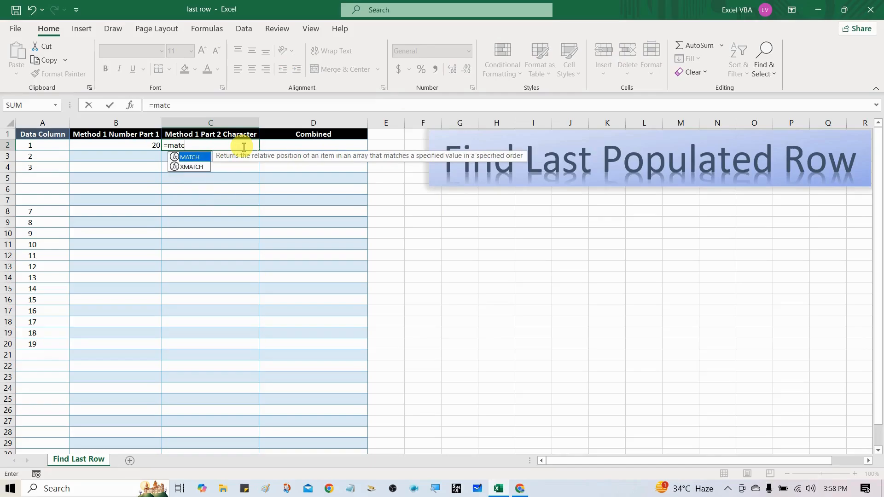
pyautogui.press('Tab')
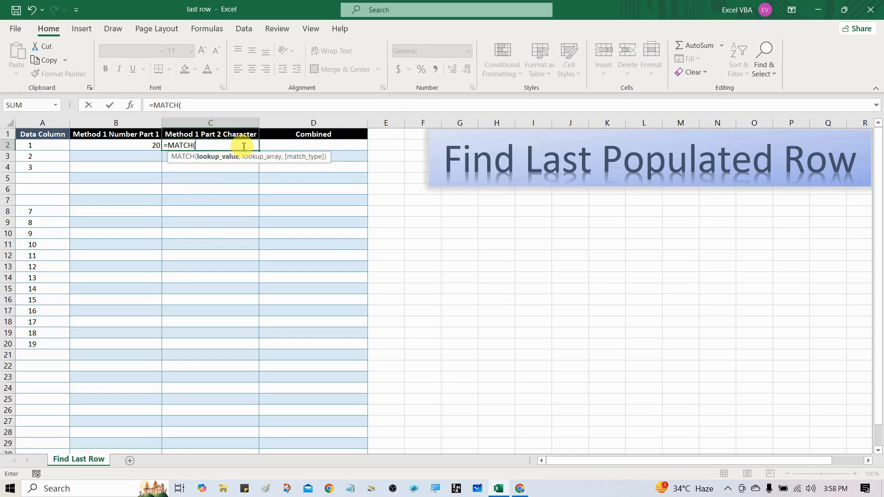
pyautogui.write('"ZZZ",')
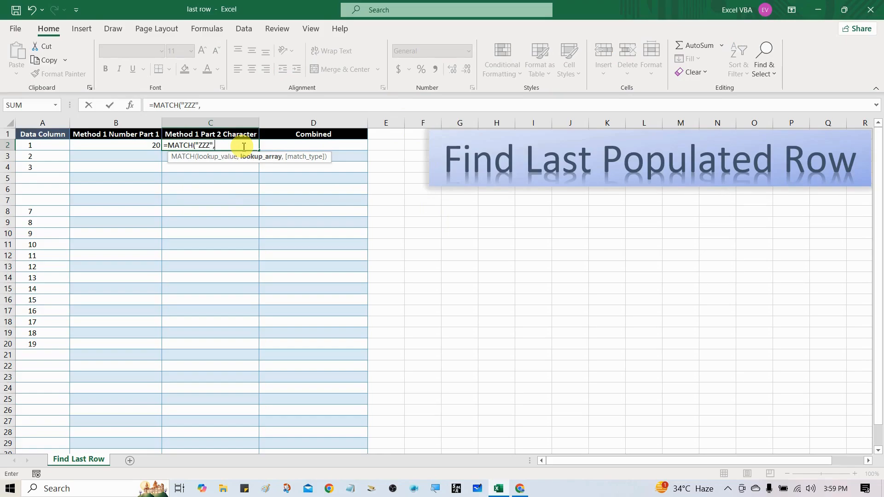
pyautogui.press('Left')
pyautogui.press('Left')
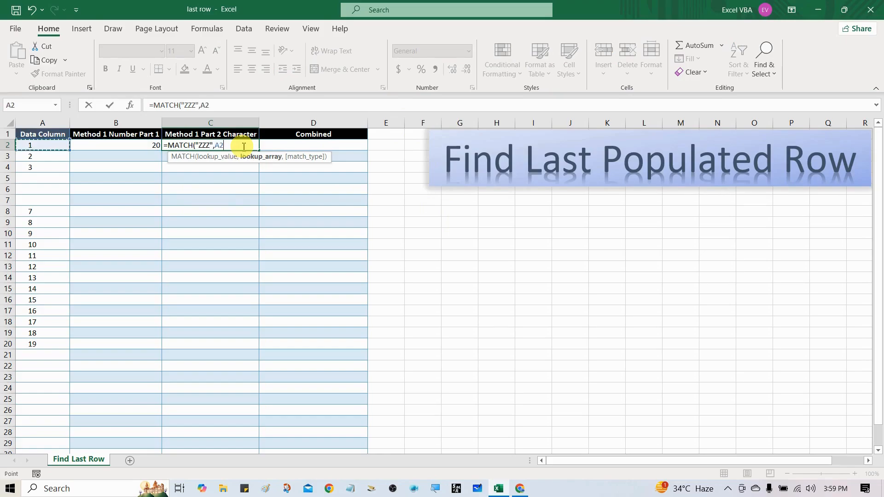
pyautogui.hotkey('ctrl', 'space')
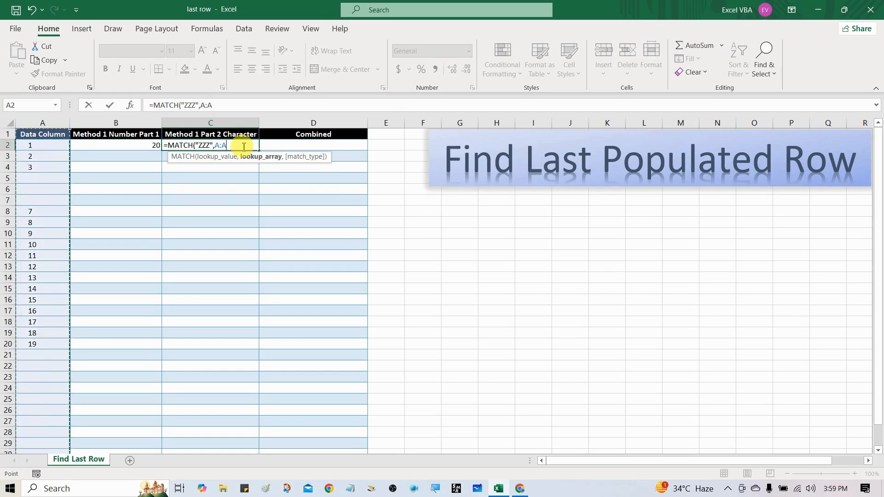
pyautogui.write(',')
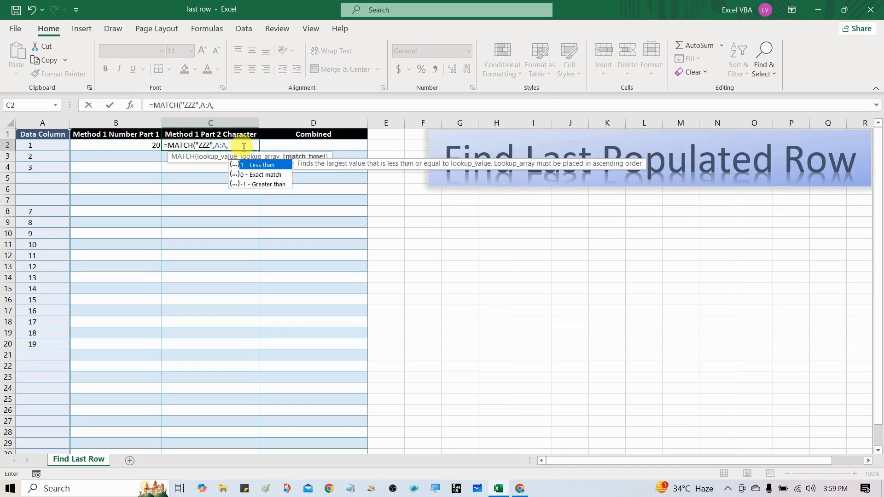
pyautogui.write(')')
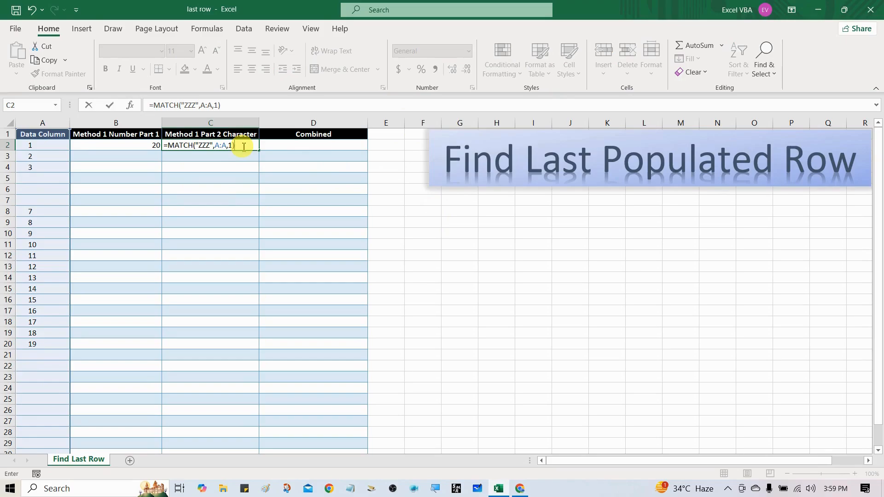
pyautogui.hotkey('ctrl', 'Return')
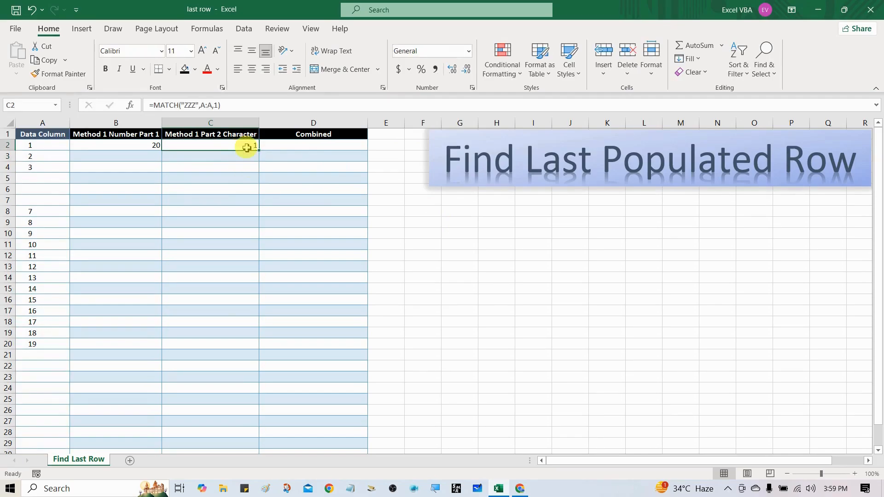
# Step: Enter the text "dfglkdj" in cell A24 and check the text formula in C2
pyautogui.click(26, 135)
pyautogui.moveTo(148, 105); pyautogui.dragTo(193, 105)
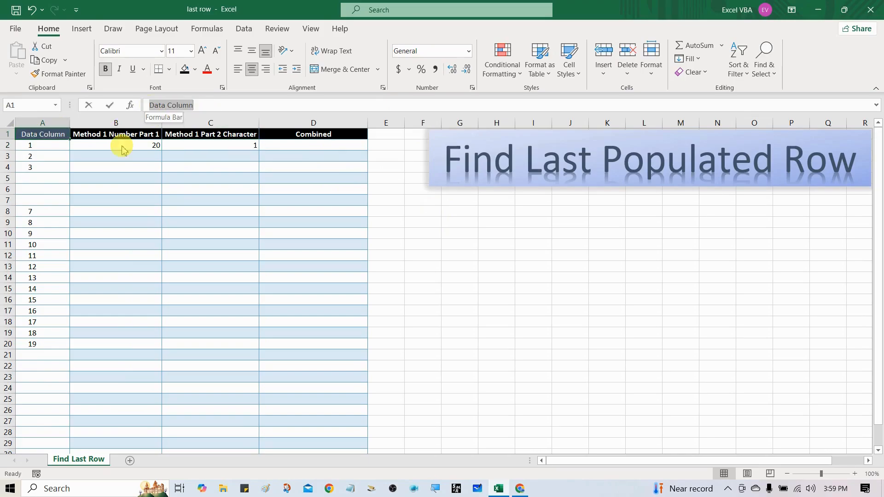
pyautogui.click(36, 387)
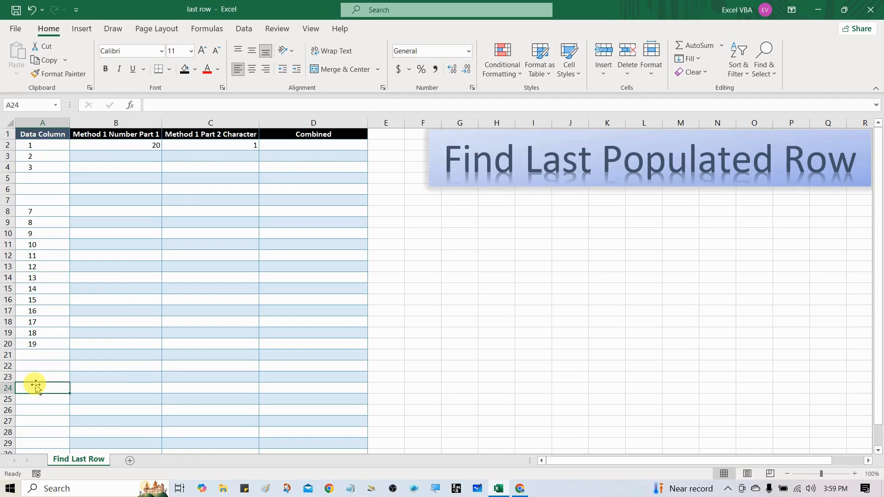
pyautogui.write('dfglkdj')
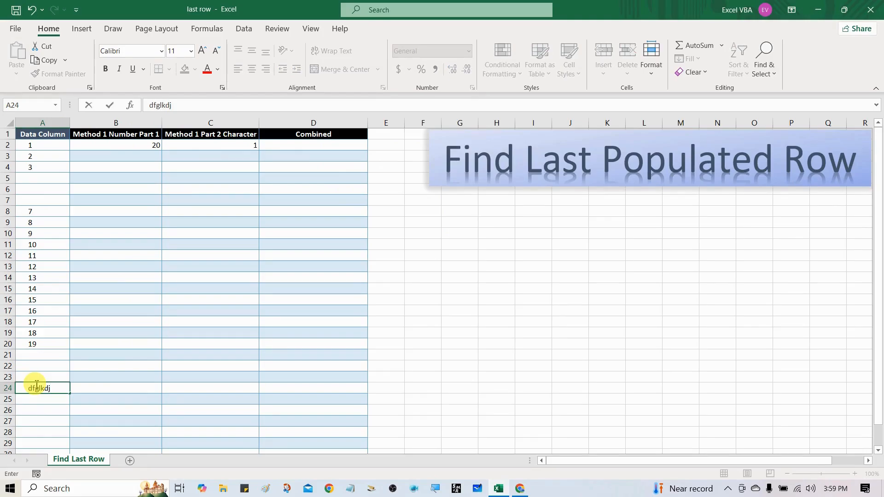
pyautogui.press('Return')
pyautogui.click(35, 386)
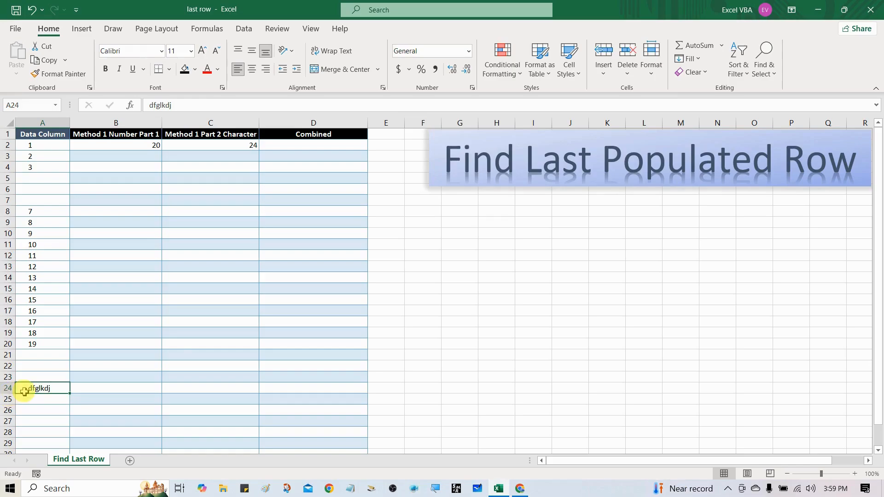
pyautogui.click(243, 146)
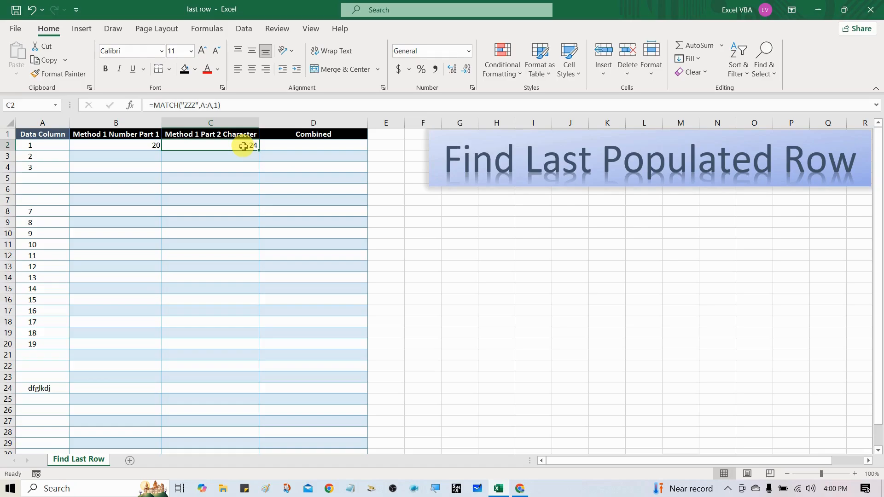
# Step: Enter the number 2342 in cell A25, directly below the sample text
pyautogui.click(36, 399)
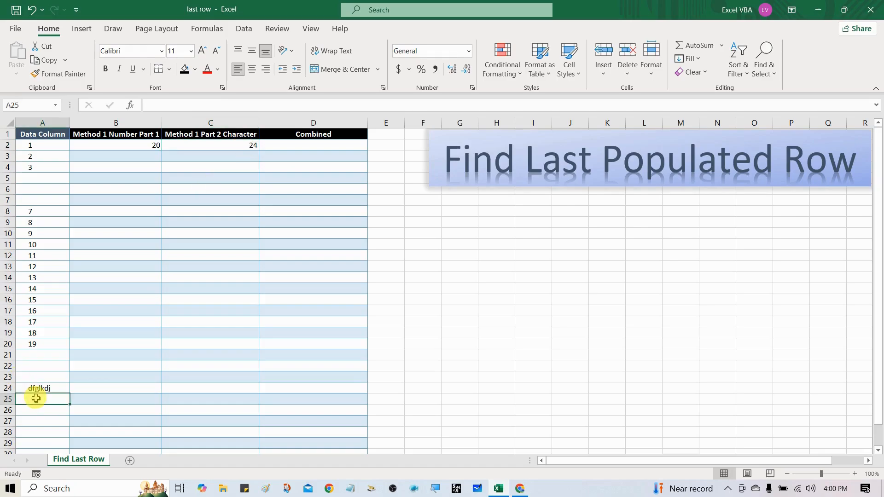
pyautogui.write('2342')
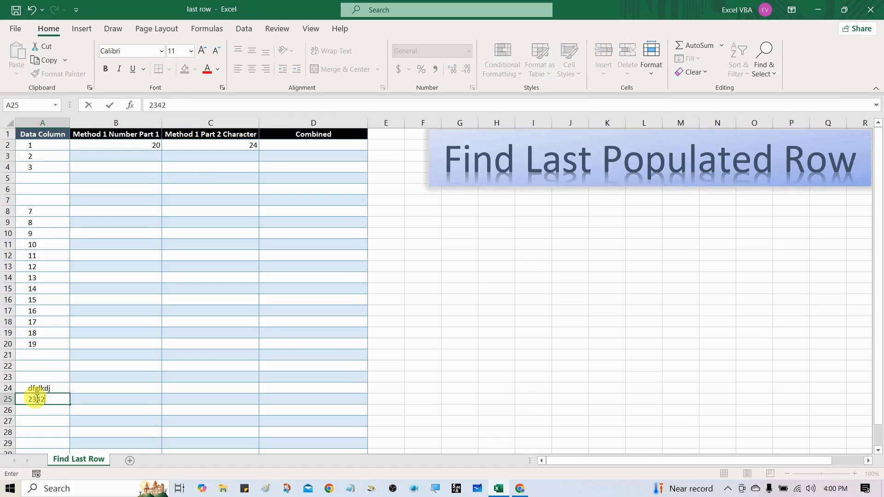
pyautogui.hotkey('ctrl', 'Return')
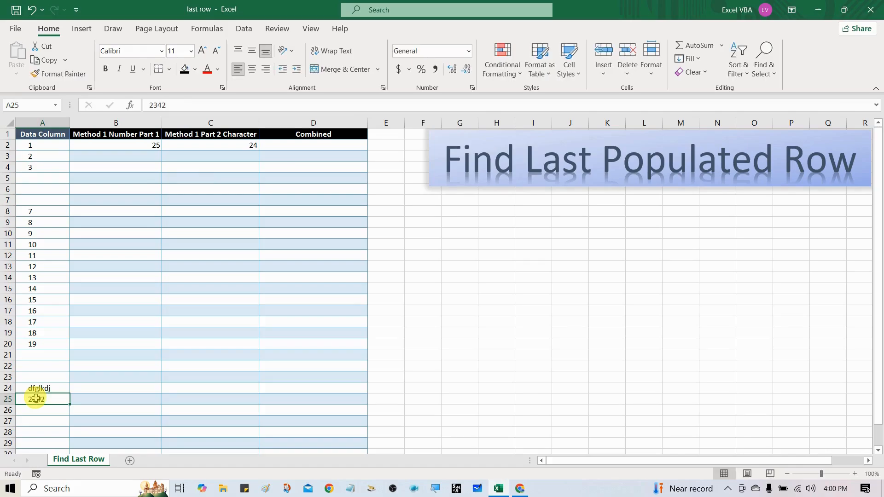
# Step: Check the text formula in C2 against the last text entry in cell A24
pyautogui.click(195, 145)
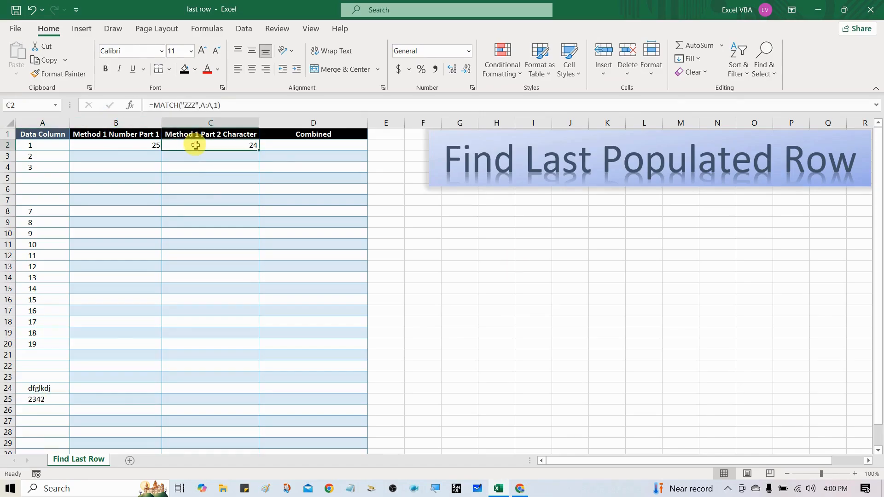
pyautogui.click(44, 392)
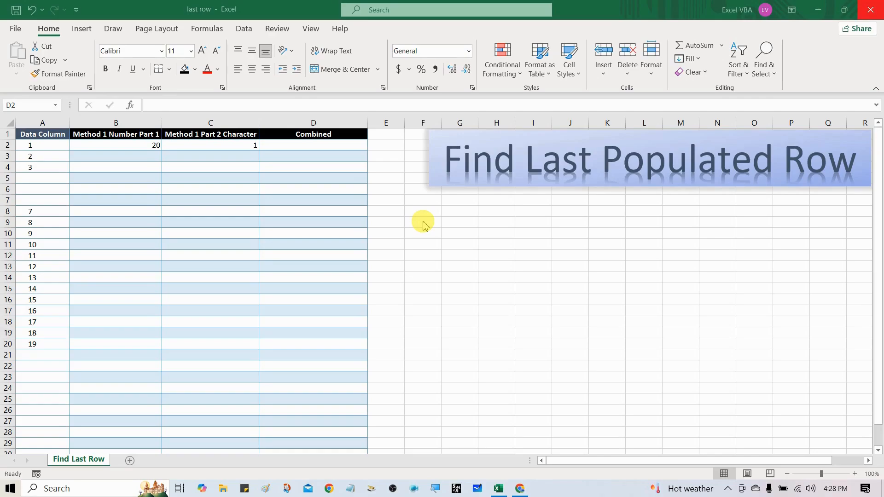
# Step: Begin a formula in D2 under Combined with =MAX(MATCH(1e+99,A:A,1) to cover the last numeric row of column A
pyautogui.click(306, 146)
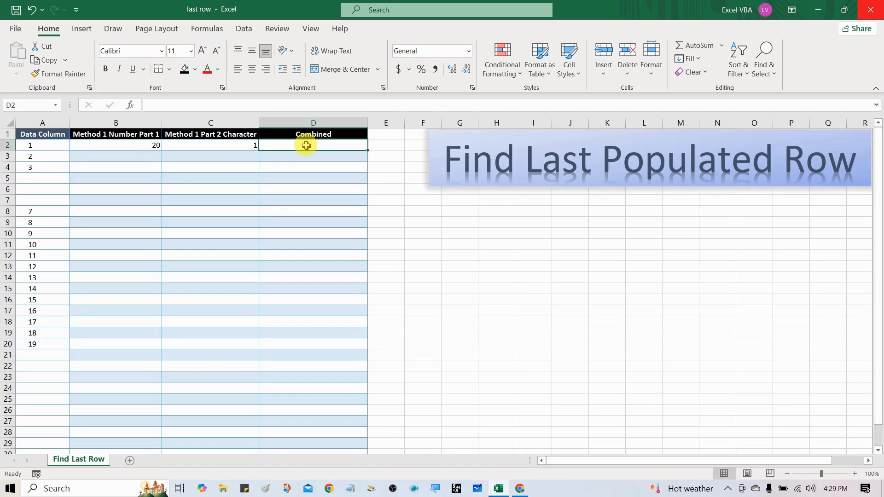
pyautogui.write('=')
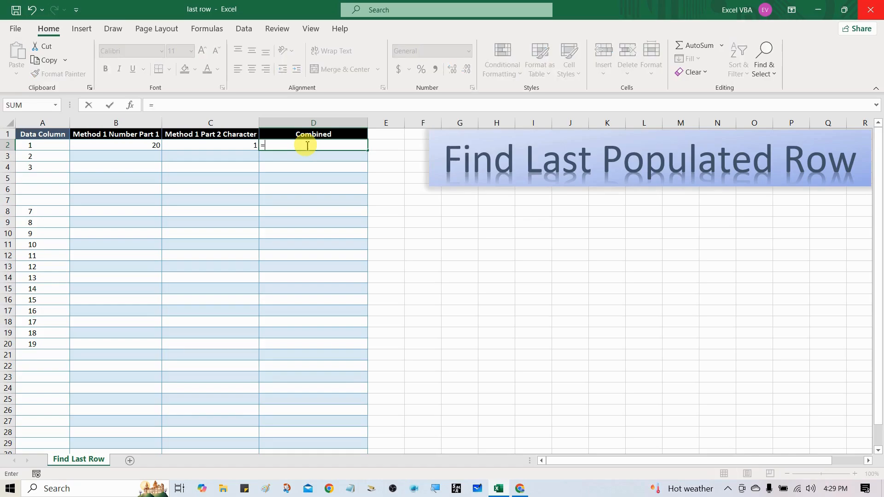
pyautogui.write('m')
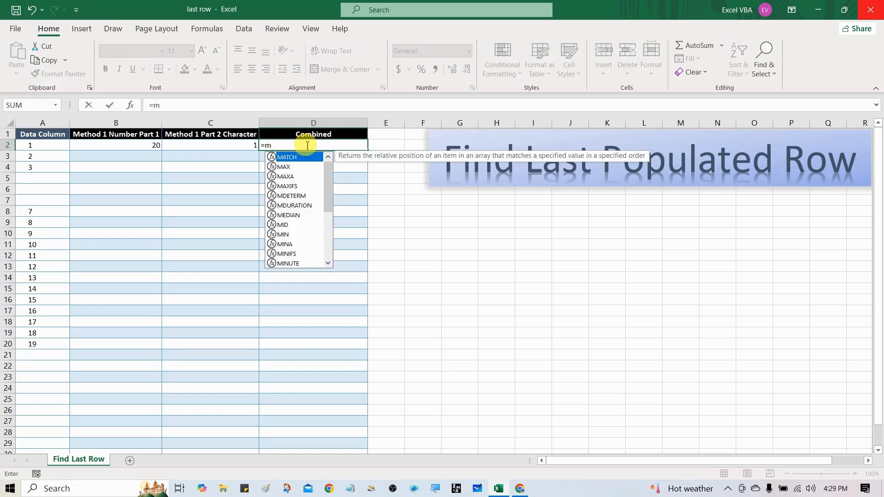
pyautogui.write('ax')
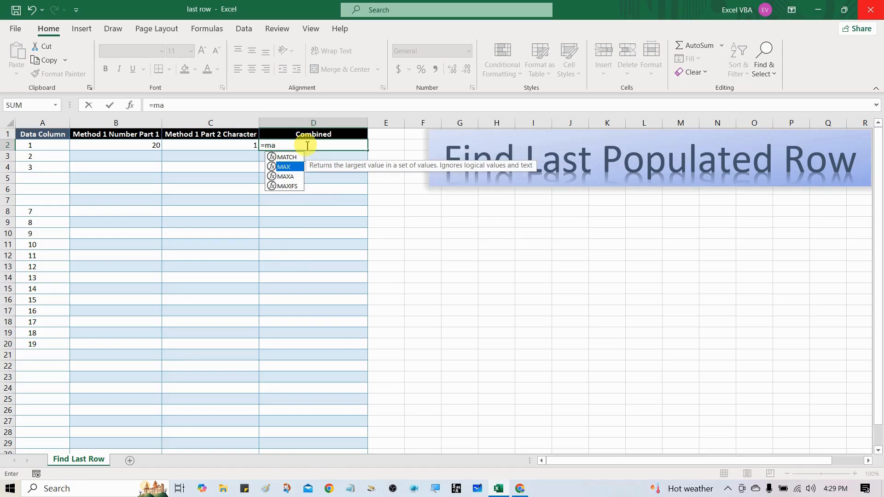
pyautogui.press('Tab')
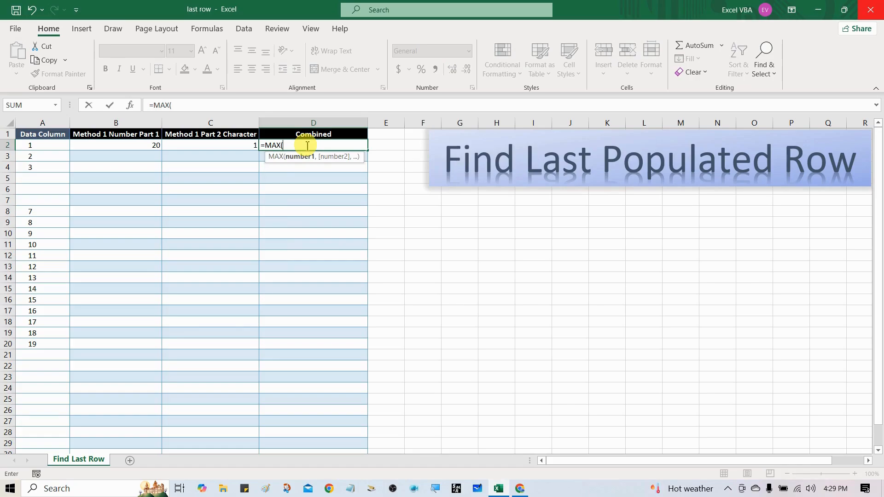
pyautogui.write('ma')
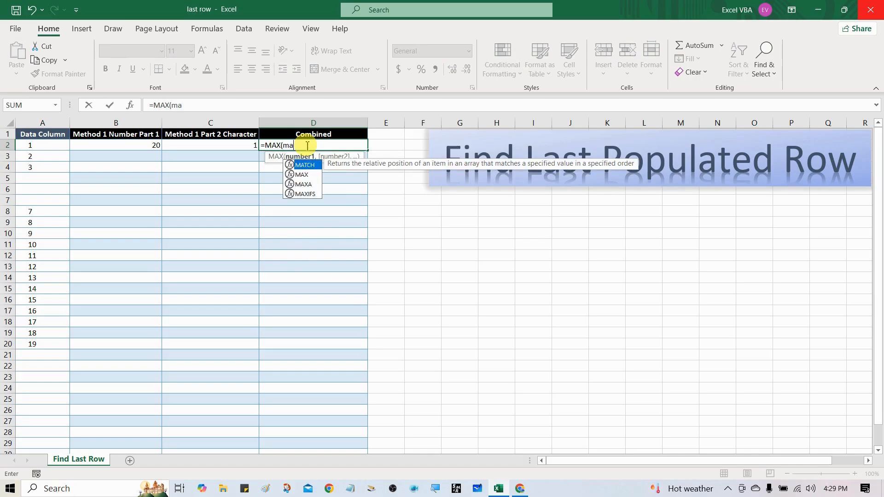
pyautogui.press('Tab')
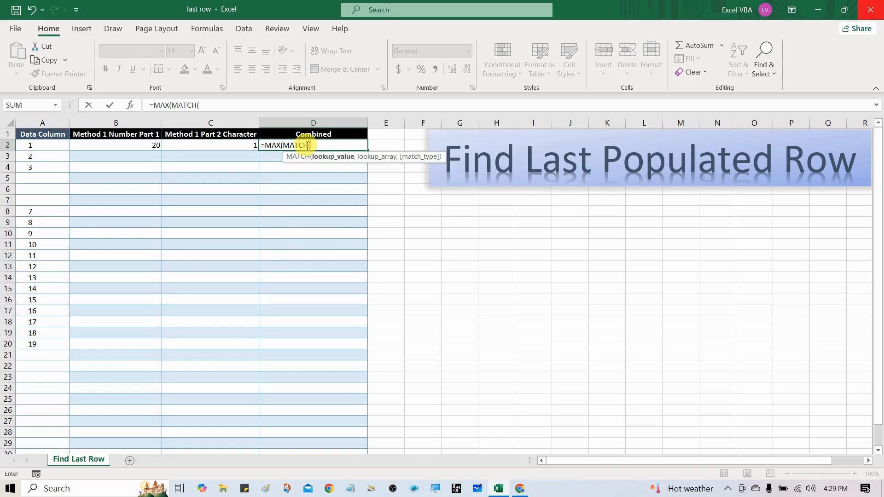
pyautogui.write('1e')
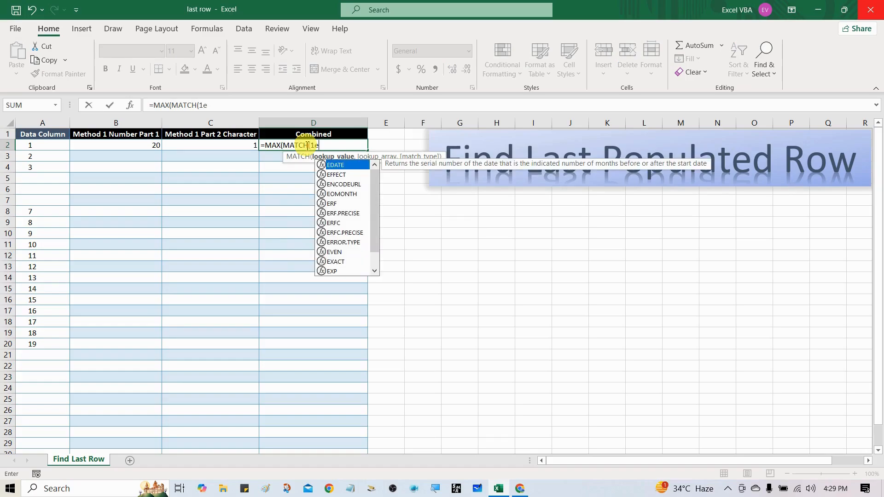
pyautogui.write('+99')
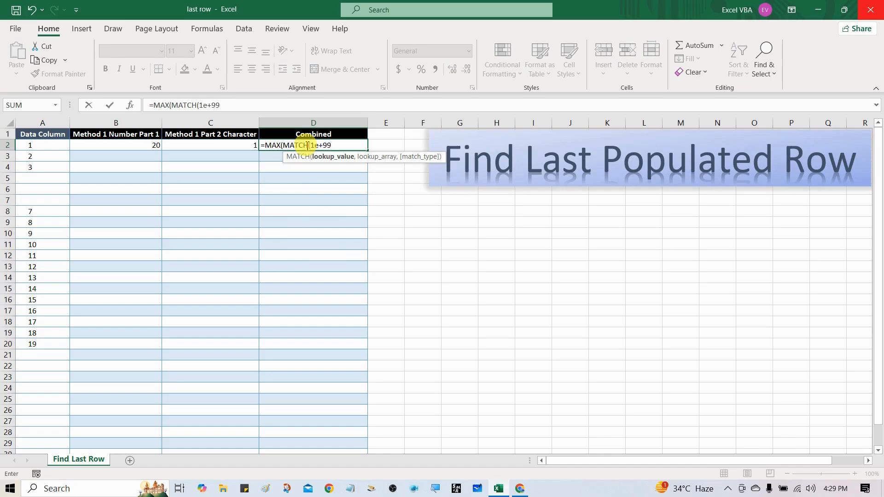
pyautogui.write(',')
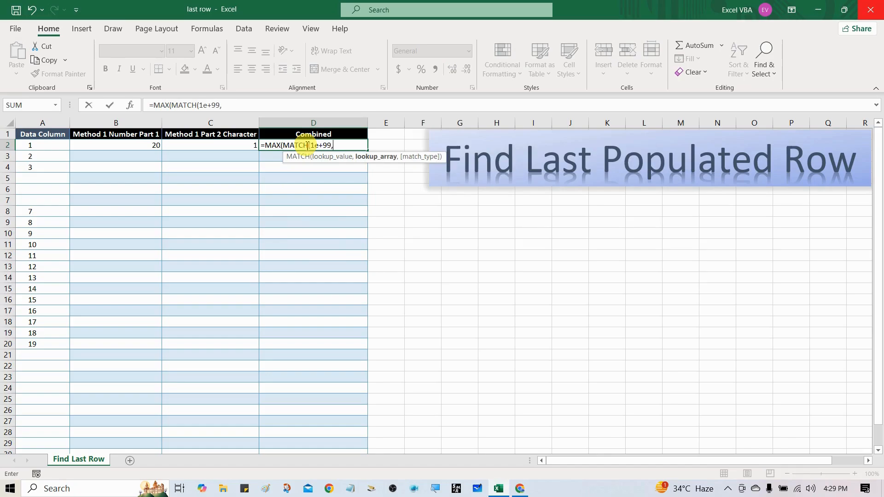
pyautogui.press('Left')
pyautogui.press('Left')
pyautogui.press('Left')
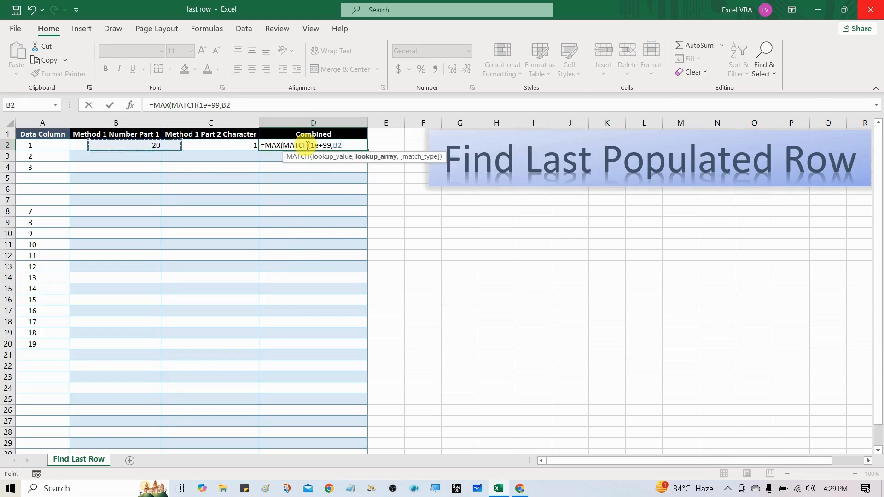
pyautogui.hotkey('ctrl', 'space')
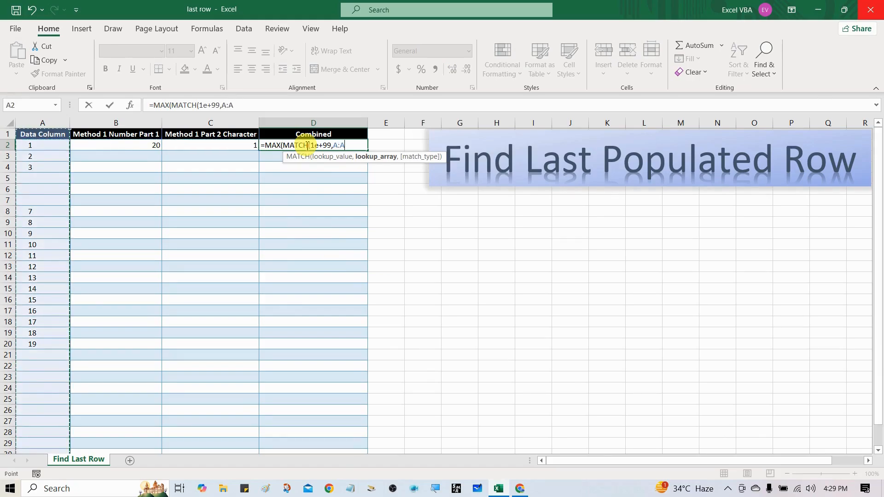
pyautogui.write(',')
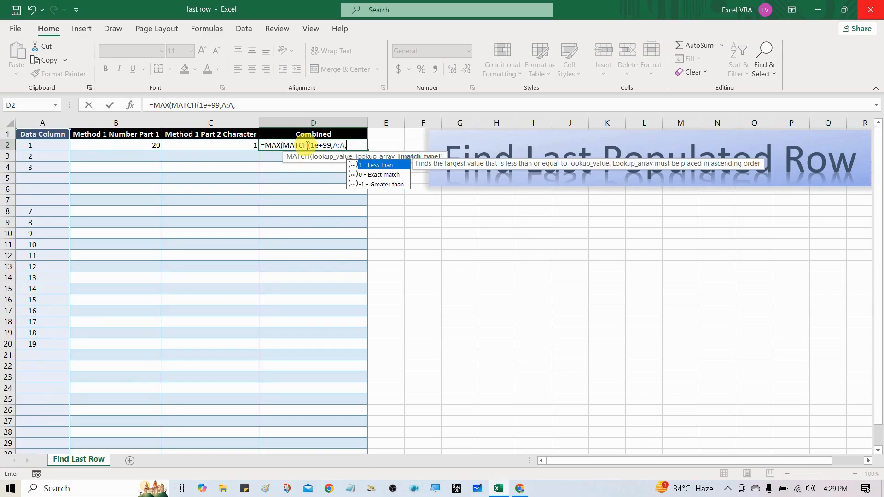
pyautogui.write('1)')
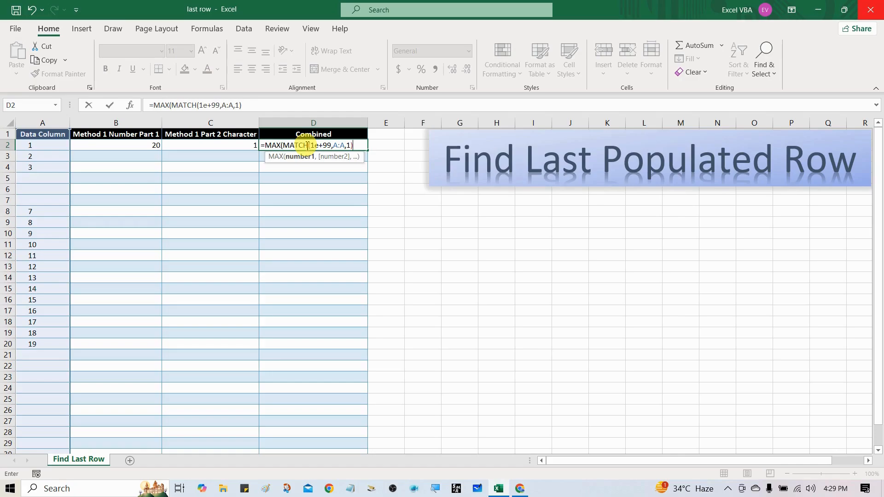
# Step: Add MATCH("zzz",A:A,1) as the second MAX argument and commit the combined formula in D2
pyautogui.write(',')
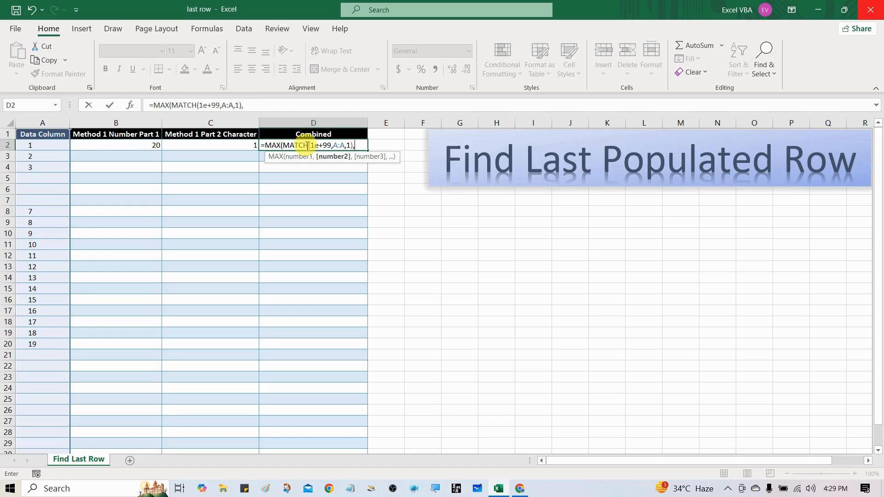
pyautogui.write('MATCH(')
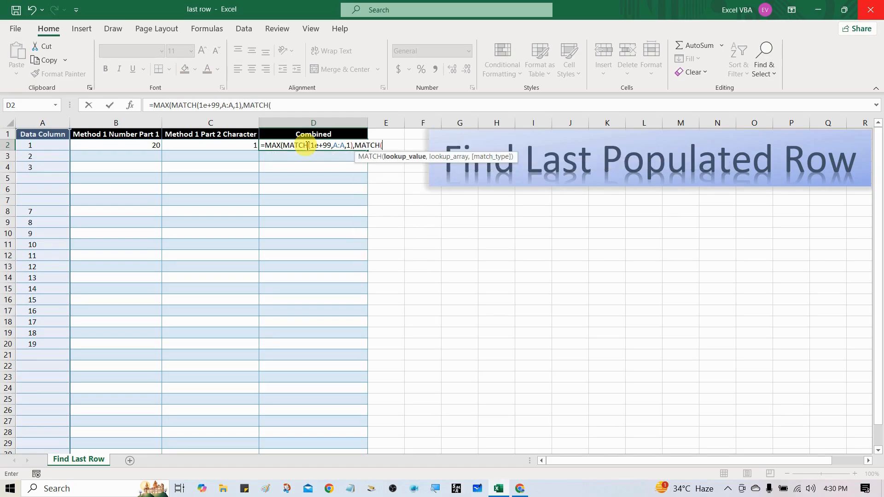
pyautogui.write('"zz')
pyautogui.write('z",')
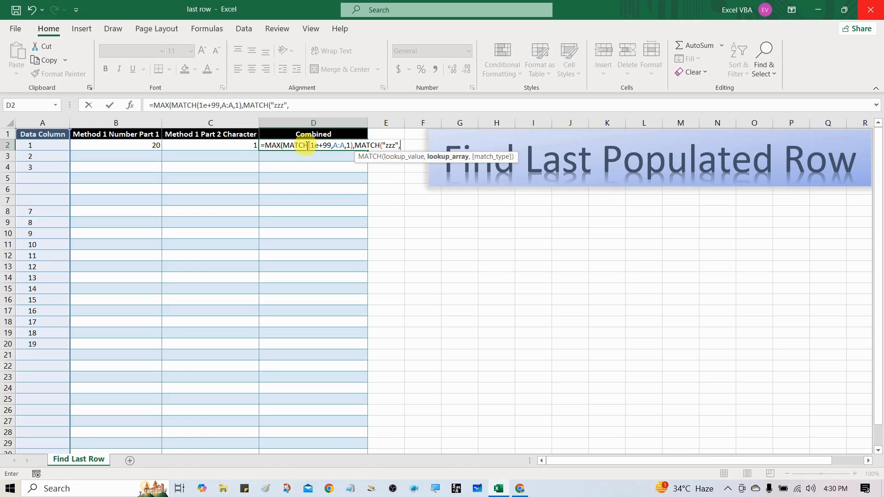
pyautogui.press('Left')
pyautogui.press('Left')
pyautogui.press('Left')
pyautogui.hotkey('ctrl', 'space')
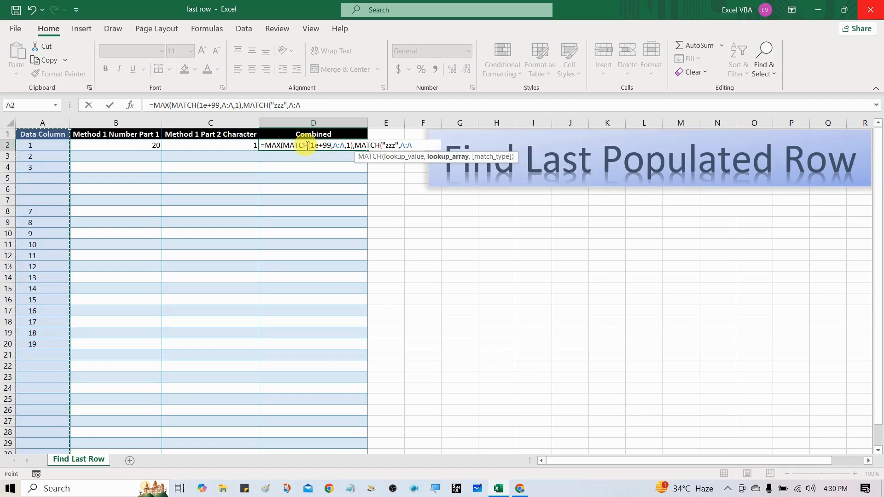
pyautogui.write(',')
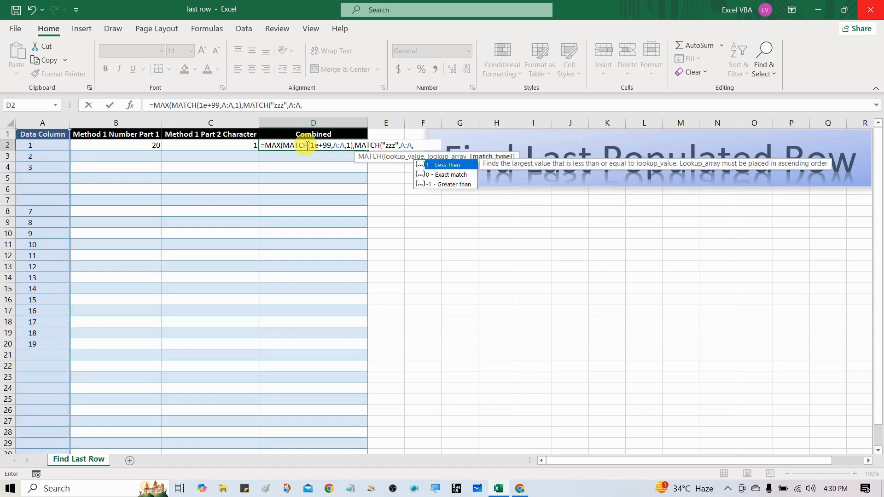
pyautogui.write('1)')
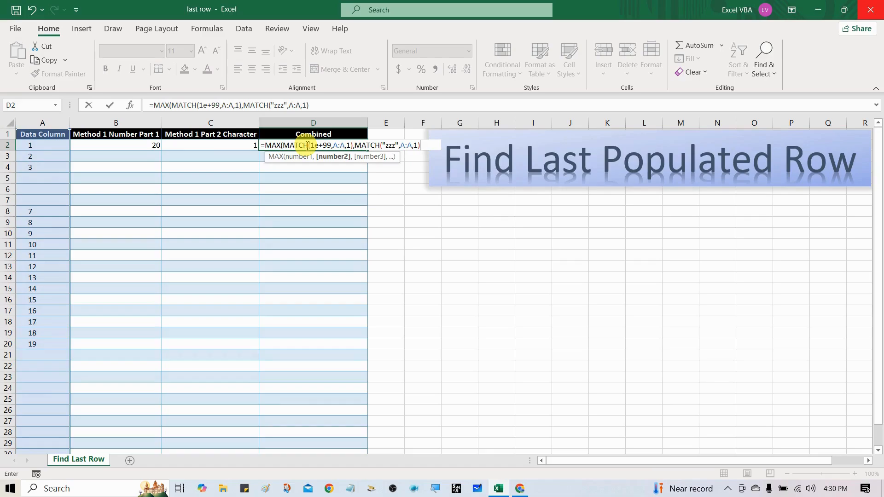
pyautogui.write(')')
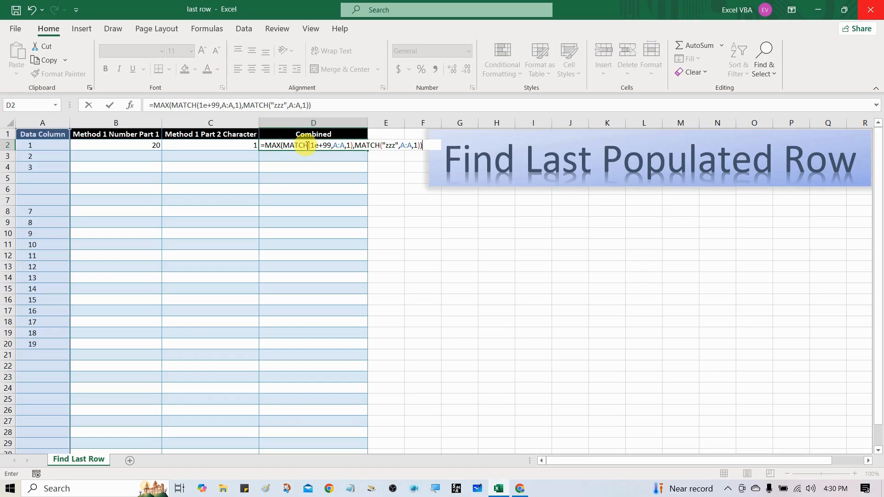
pyautogui.hotkey('ctrl', 'Return')
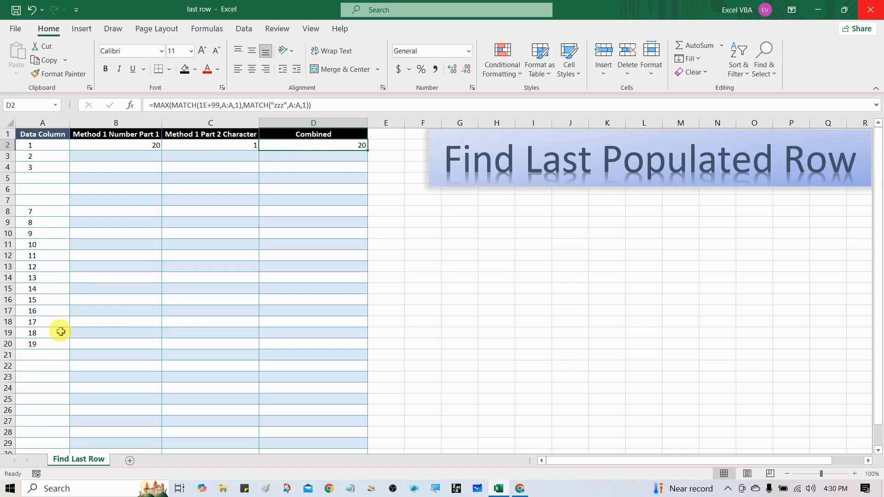
# Step: Enter the text "ABC" in cell A21, directly below the last number, to test the combined formula
pyautogui.click(34, 346)
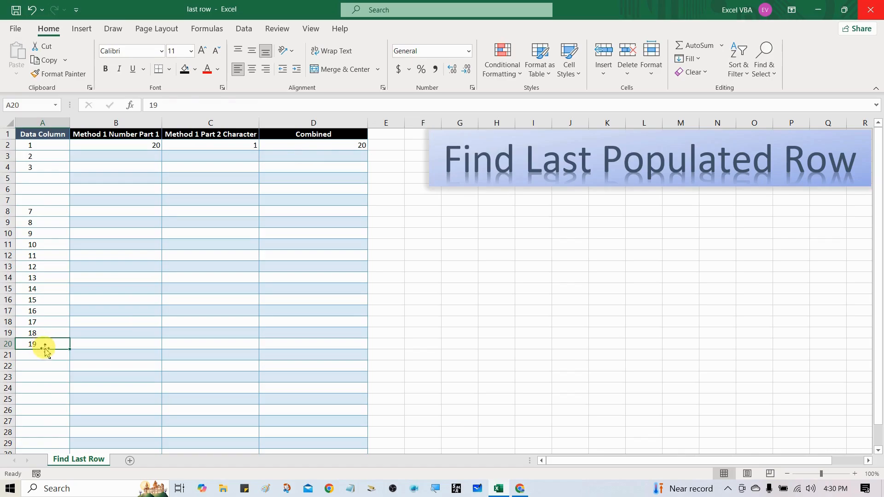
pyautogui.click(43, 360)
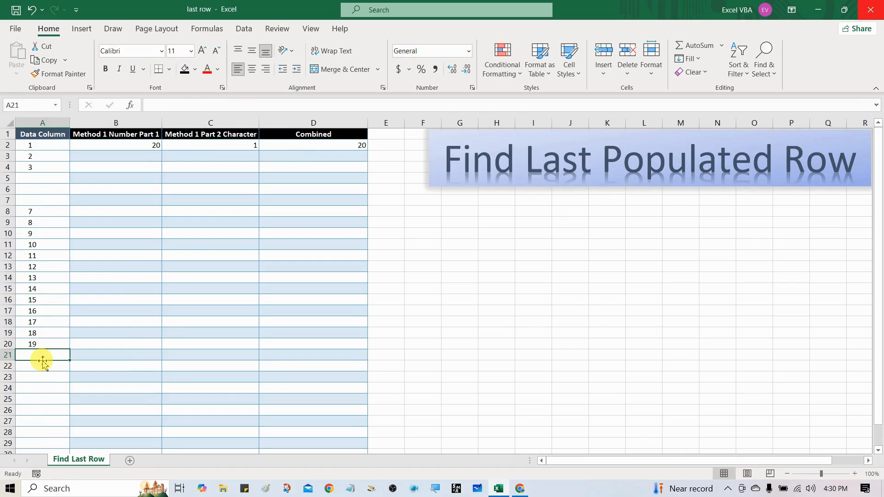
pyautogui.write('ABC')
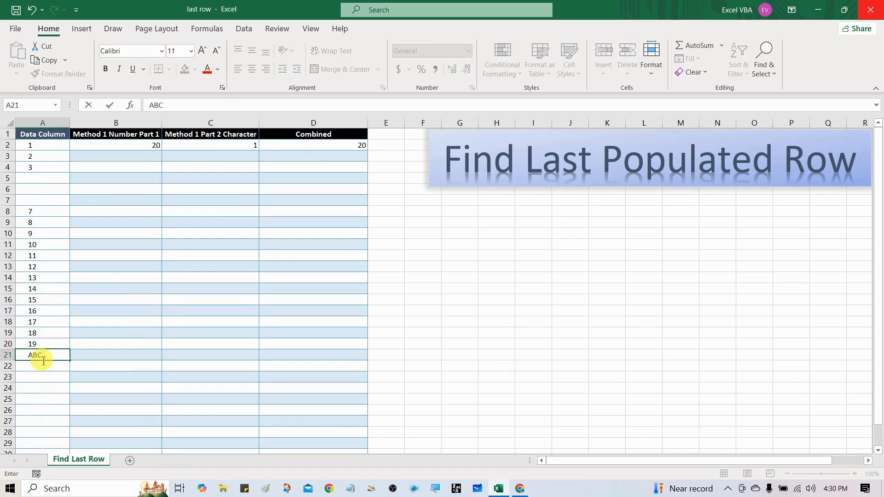
pyautogui.press('Return')
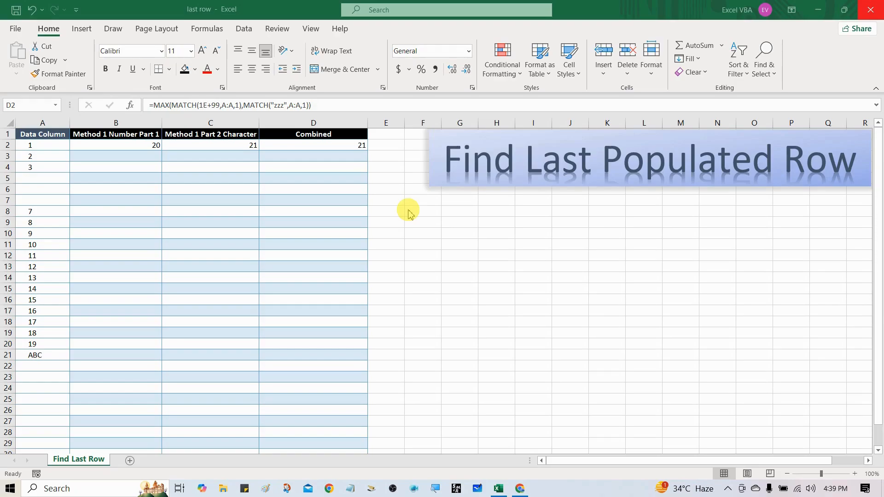
pyautogui.hotkey('alt', 'Tab')
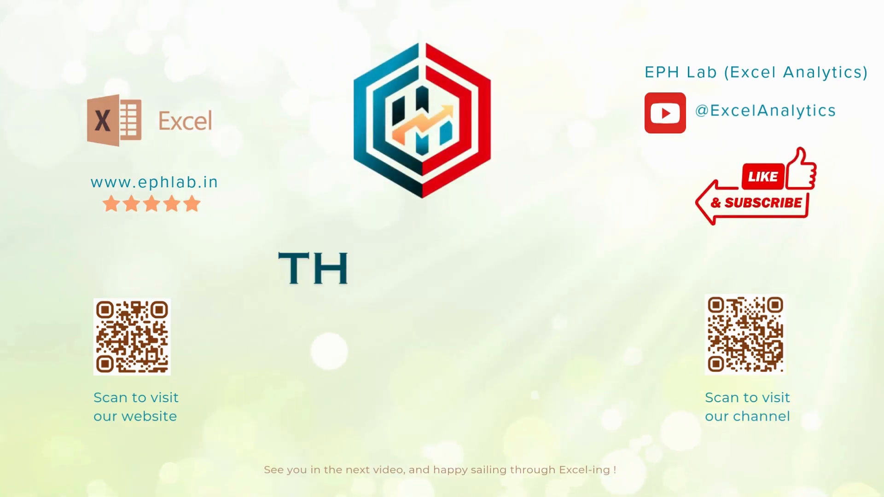